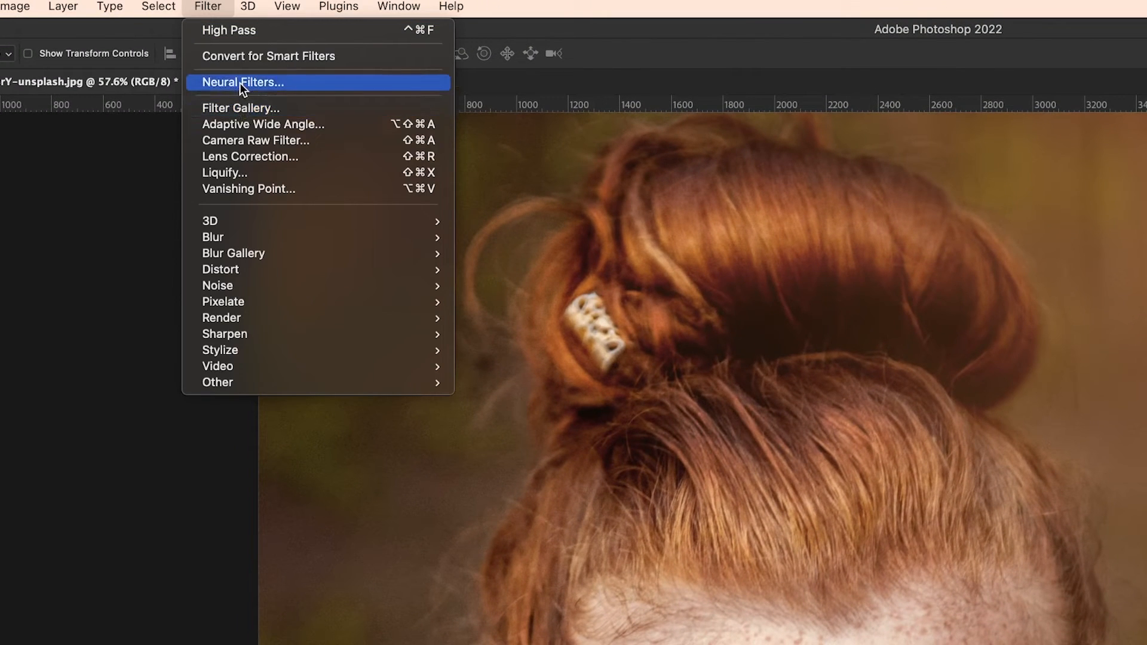
Step: Apply the Skin Smoothing neural filter to the portrait with Blur 100 and Smoothness +50, output to a new layer
{"action": "left_click", "coordinate": [239, 83]}
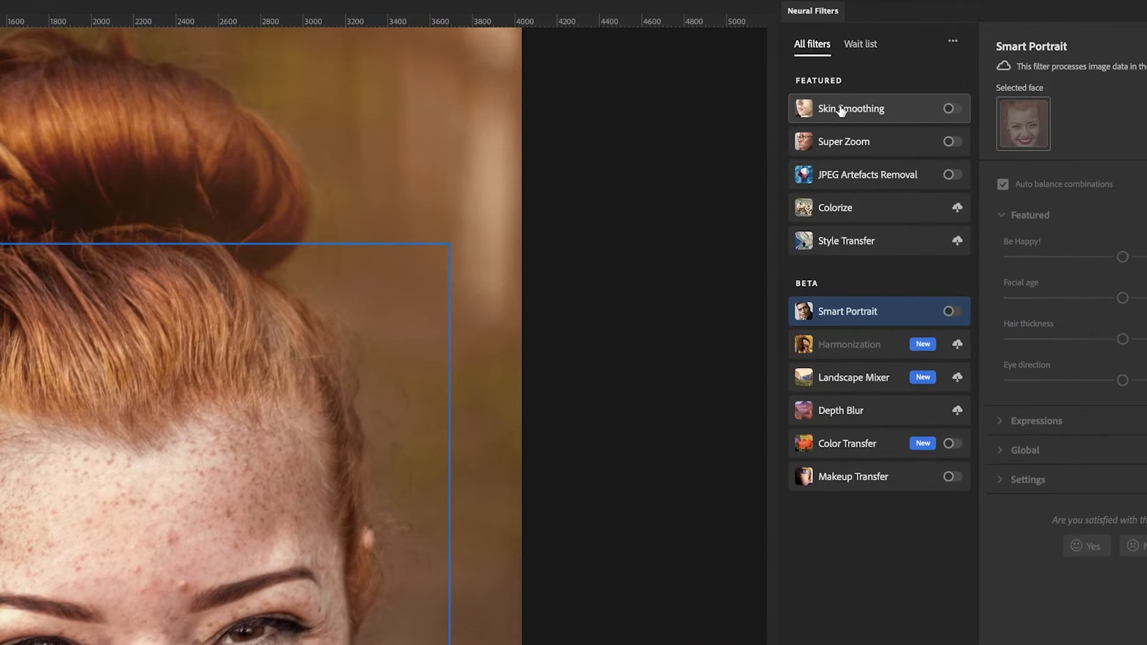
{"action": "left_click", "coordinate": [957, 108]}
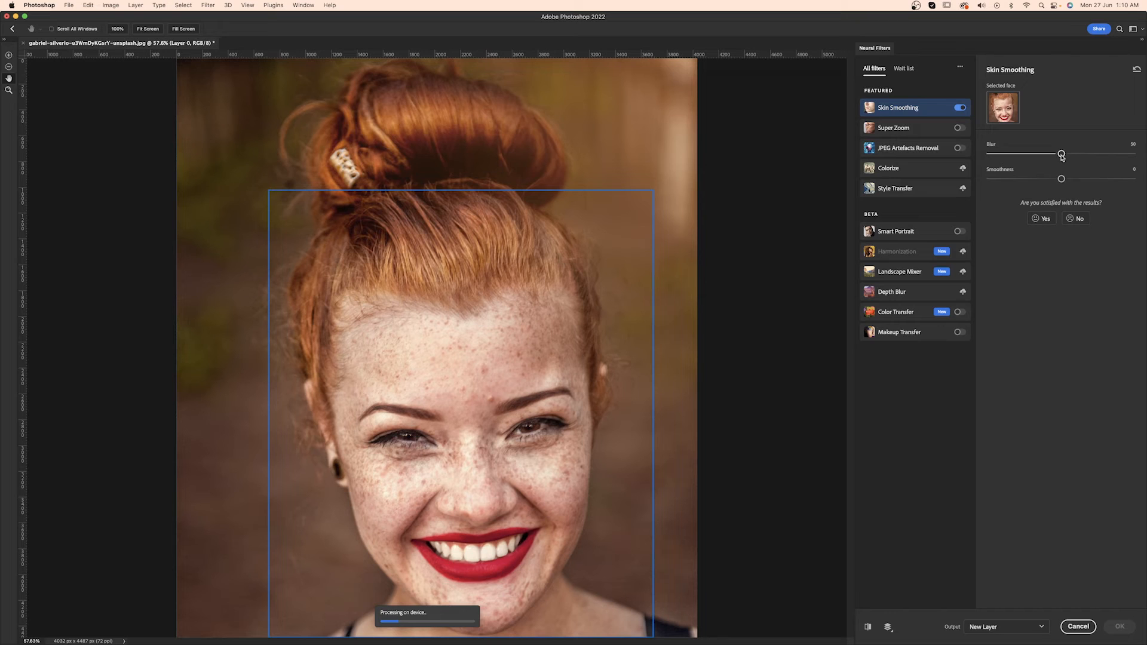
{"action": "left_click_drag", "start_coordinate": [1061, 155], "coordinate": [1133, 154]}
{"action": "left_click_drag", "start_coordinate": [1061, 179], "coordinate": [1134, 180]}
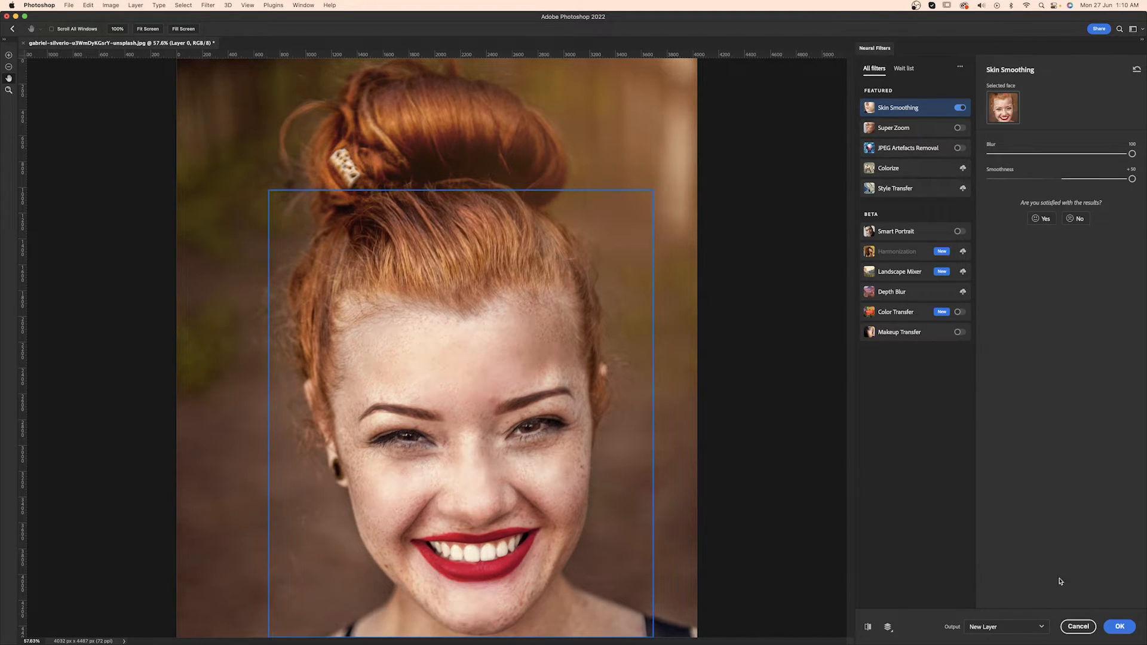
{"action": "left_click", "coordinate": [1121, 626]}
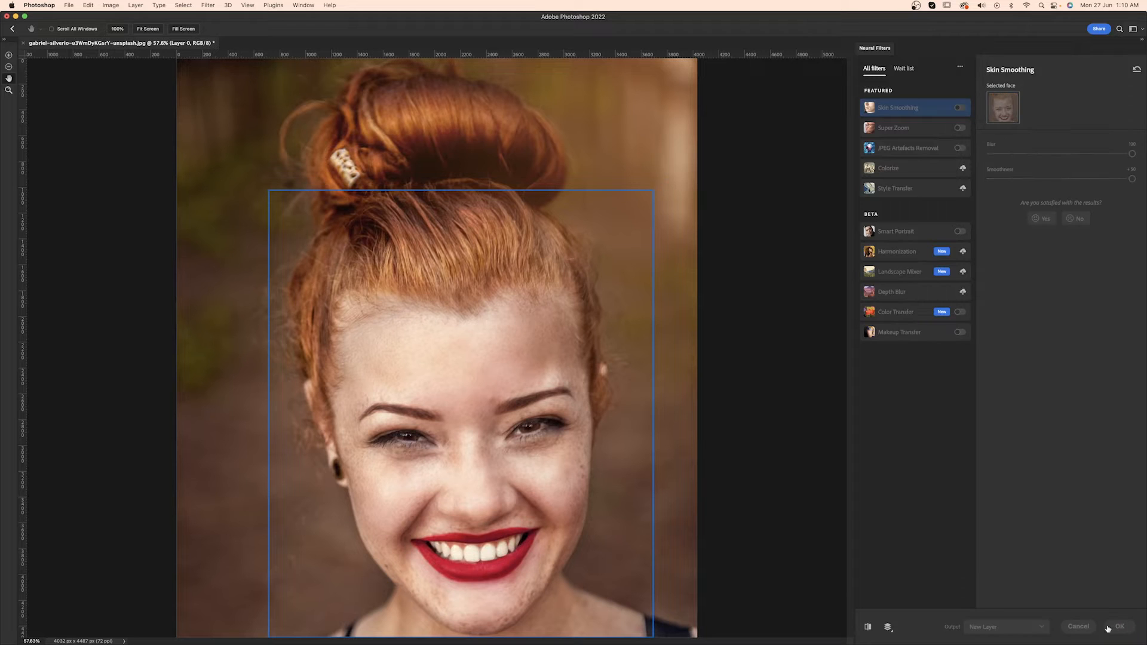
Step: Run a second Skin Smoothing neural filter pass on Layer 1 with Blur 88 and Smoothness +32, output to a new layer
{"action": "left_click", "coordinate": [212, 5]}
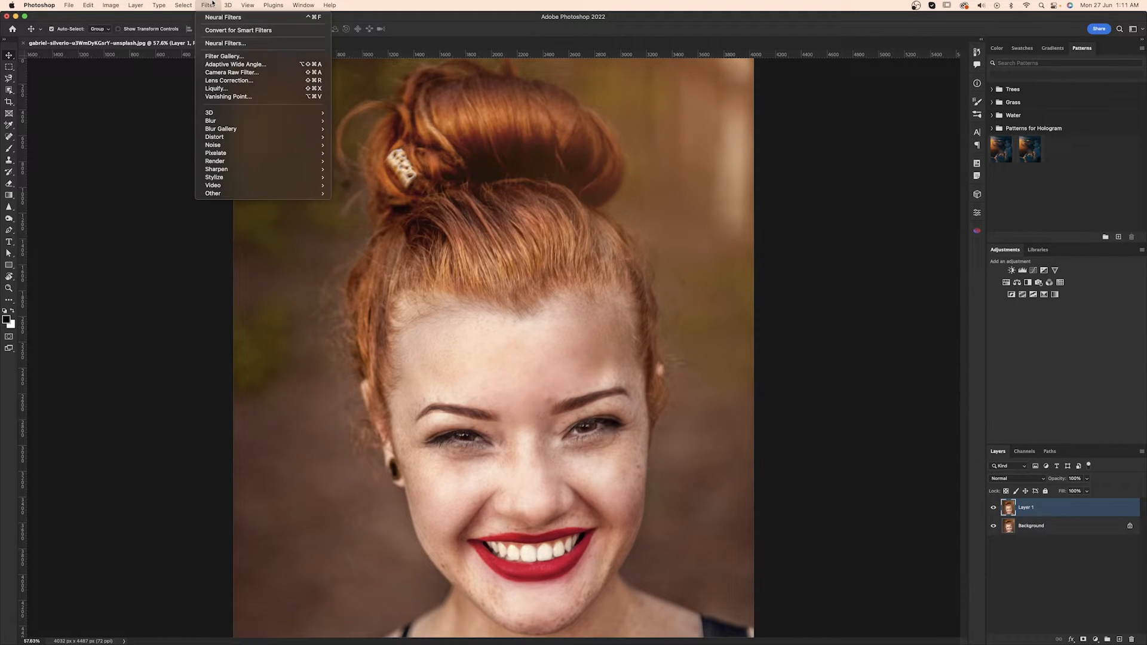
{"action": "left_click", "coordinate": [225, 43]}
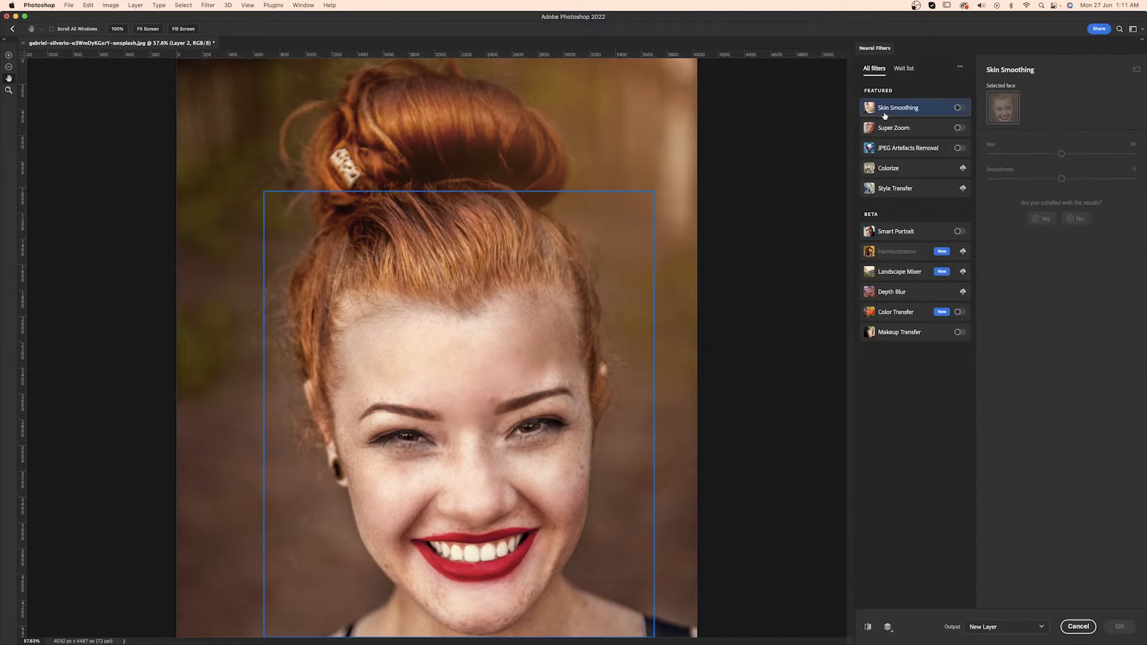
{"action": "left_click", "coordinate": [959, 107]}
{"action": "left_click_drag", "start_coordinate": [1100, 155], "coordinate": [1109, 182]}
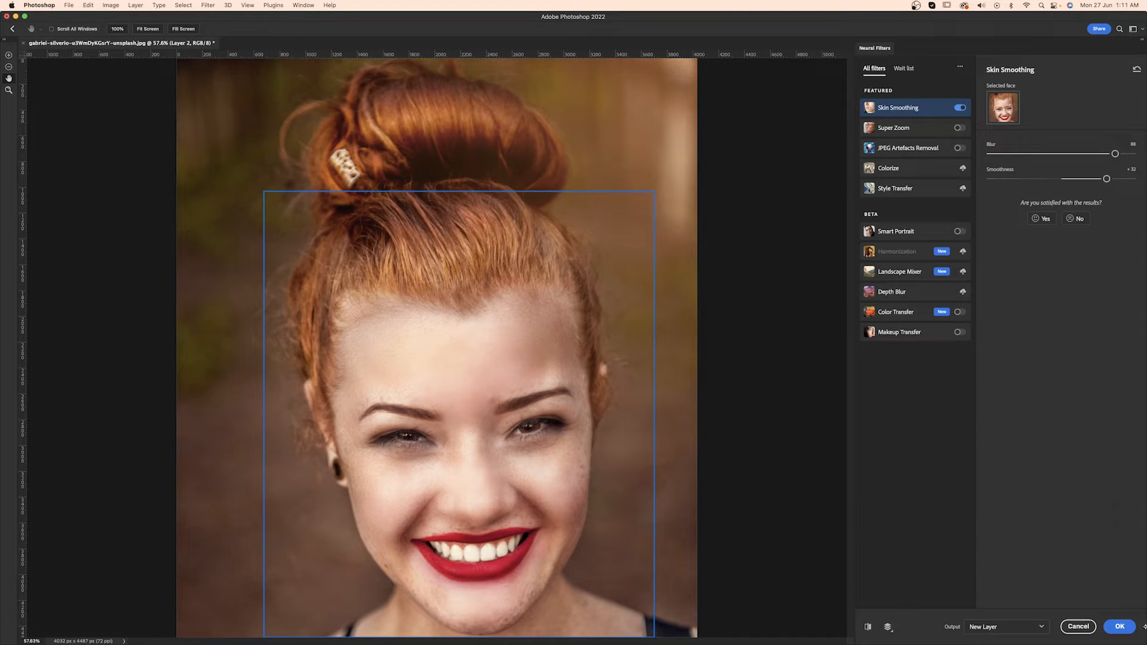
{"action": "left_click", "coordinate": [1114, 628]}
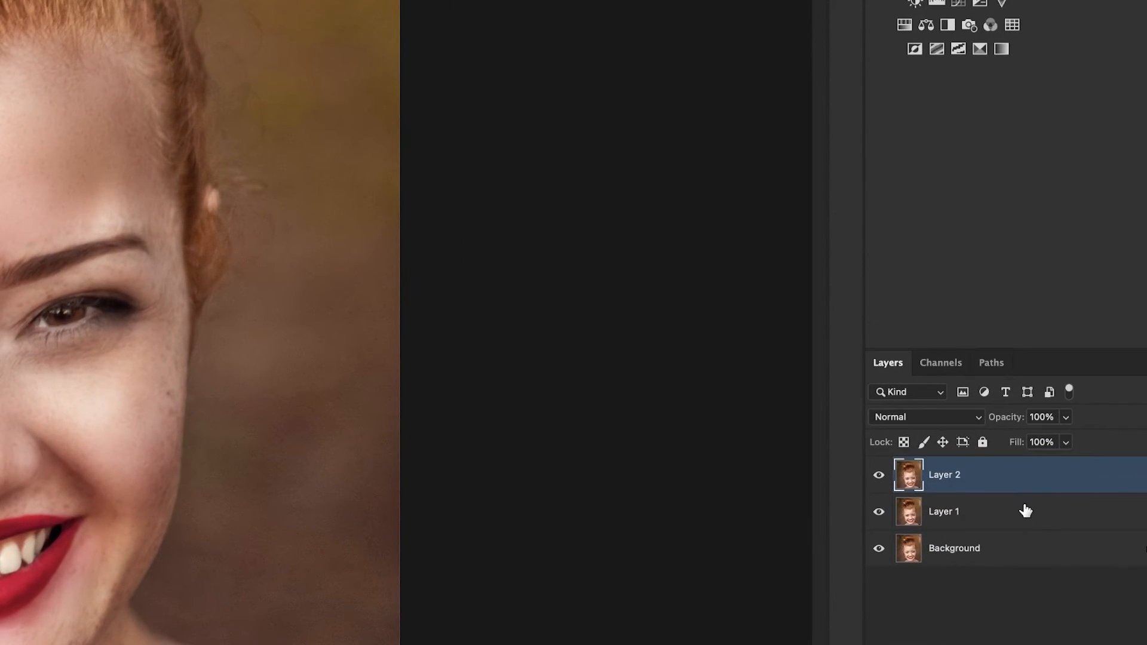
Step: Duplicate Layer 2 and convert the copy to a smart object
{"action": "key", "text": "ctrl+j"}
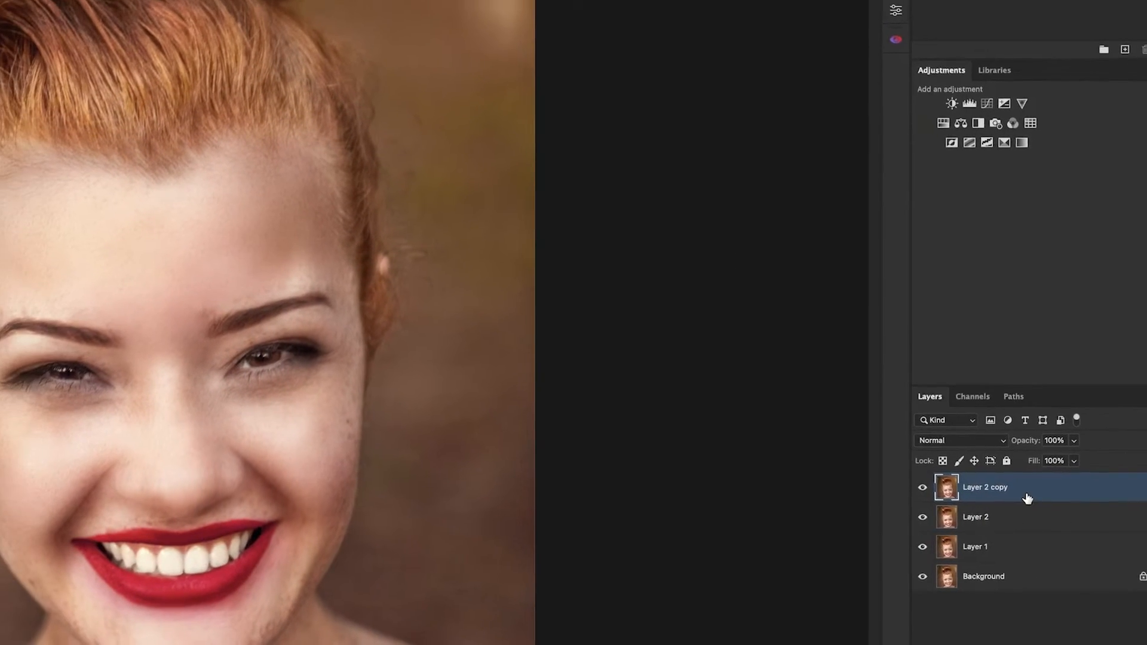
{"action": "right_click", "coordinate": [1028, 497]}
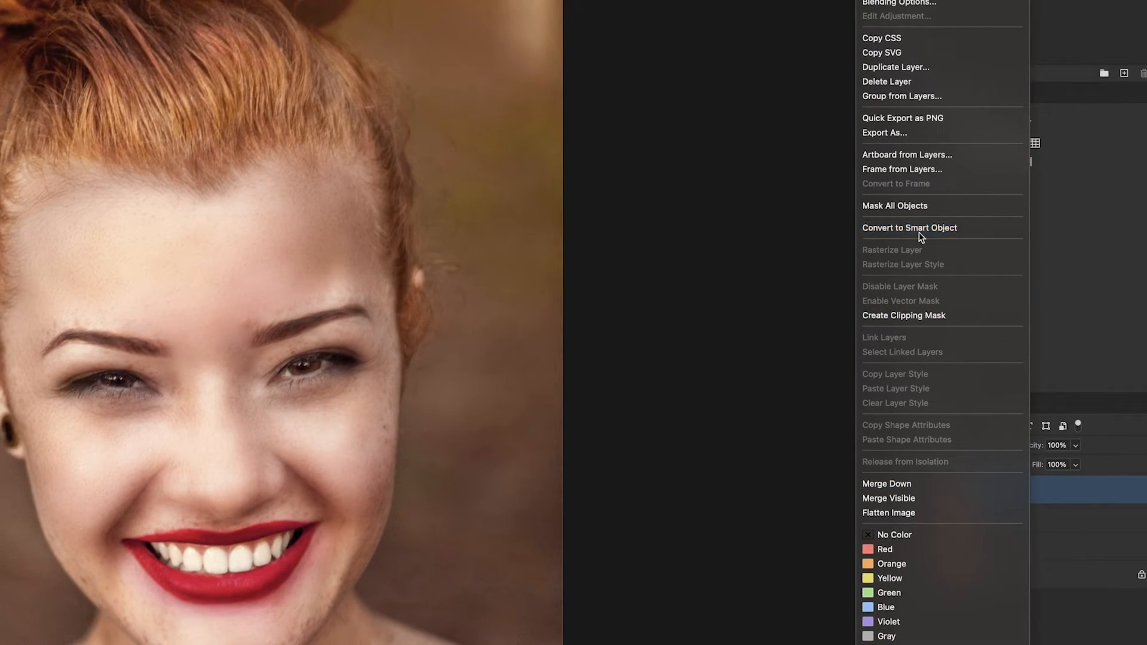
{"action": "left_click", "coordinate": [919, 231]}
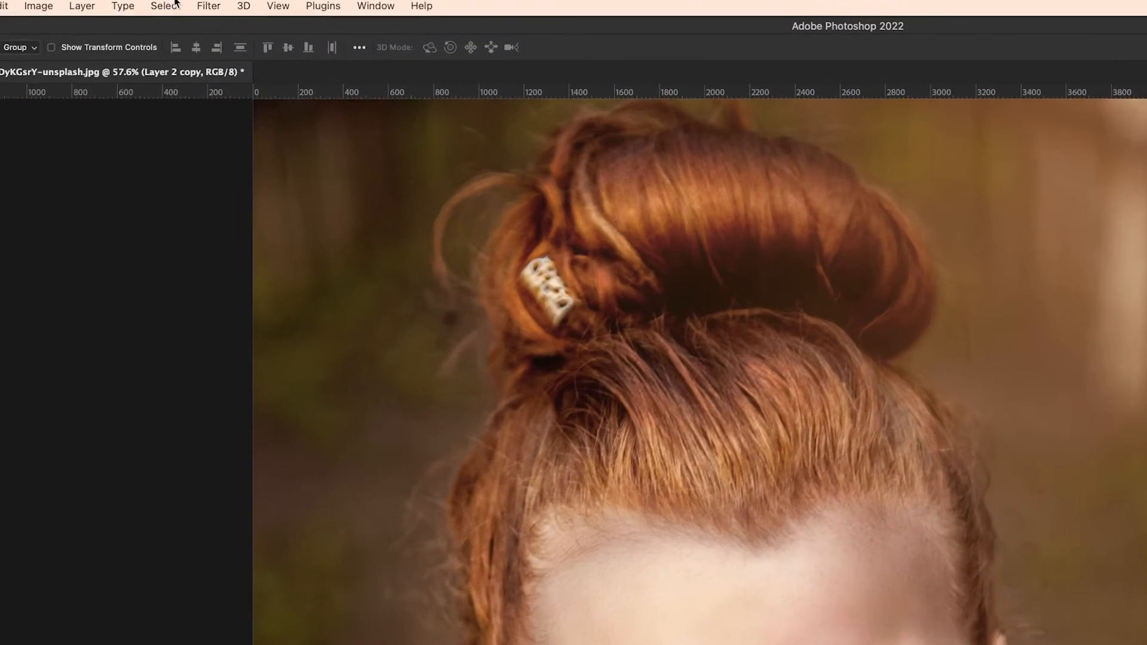
Step: Apply a Gaussian Blur with a 20.4 pixel radius to the smart object copy
{"action": "left_click", "coordinate": [208, 4]}
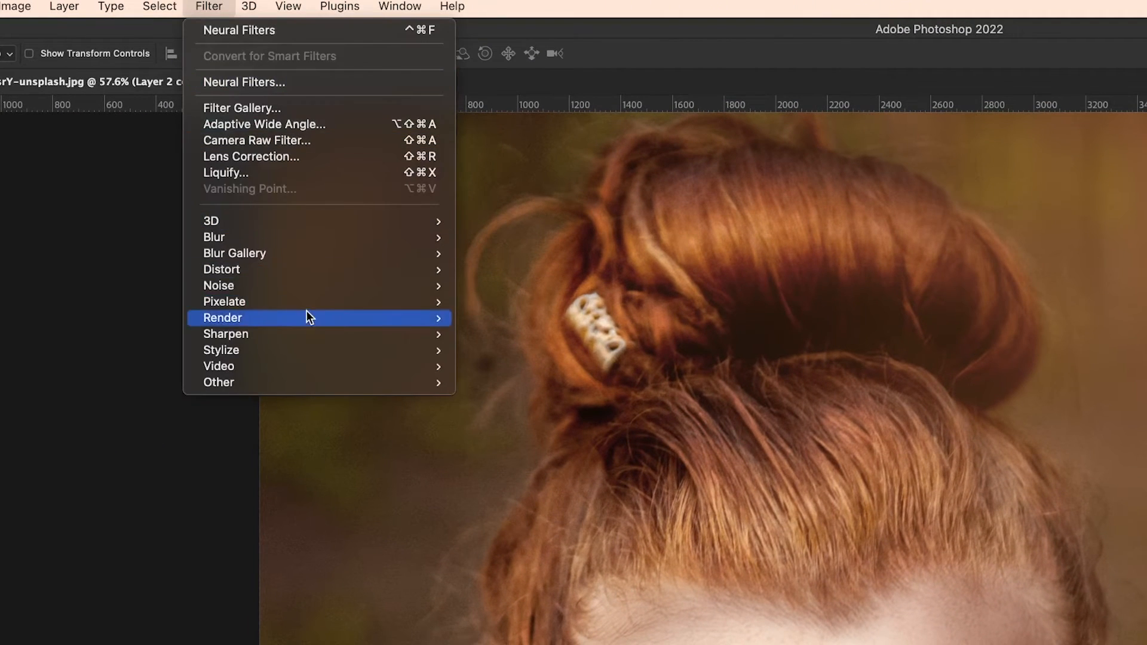
{"action": "mouse_move", "coordinate": [267, 237]}
{"action": "left_click", "coordinate": [525, 302]}
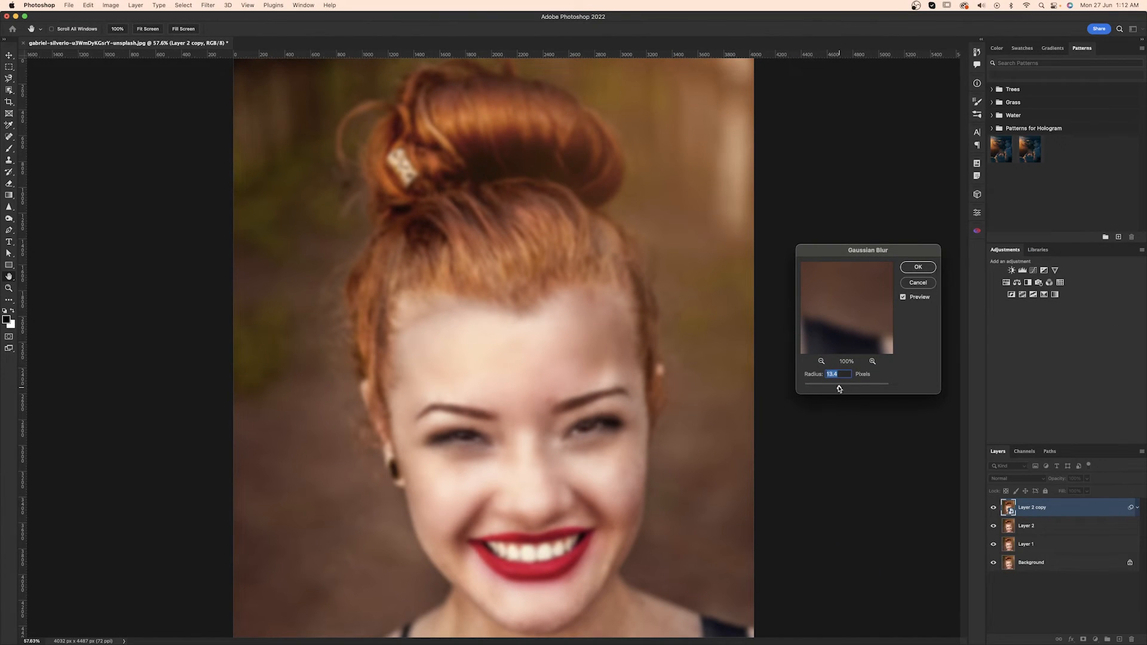
{"action": "left_click_drag", "start_coordinate": [839, 389], "coordinate": [842, 389]}
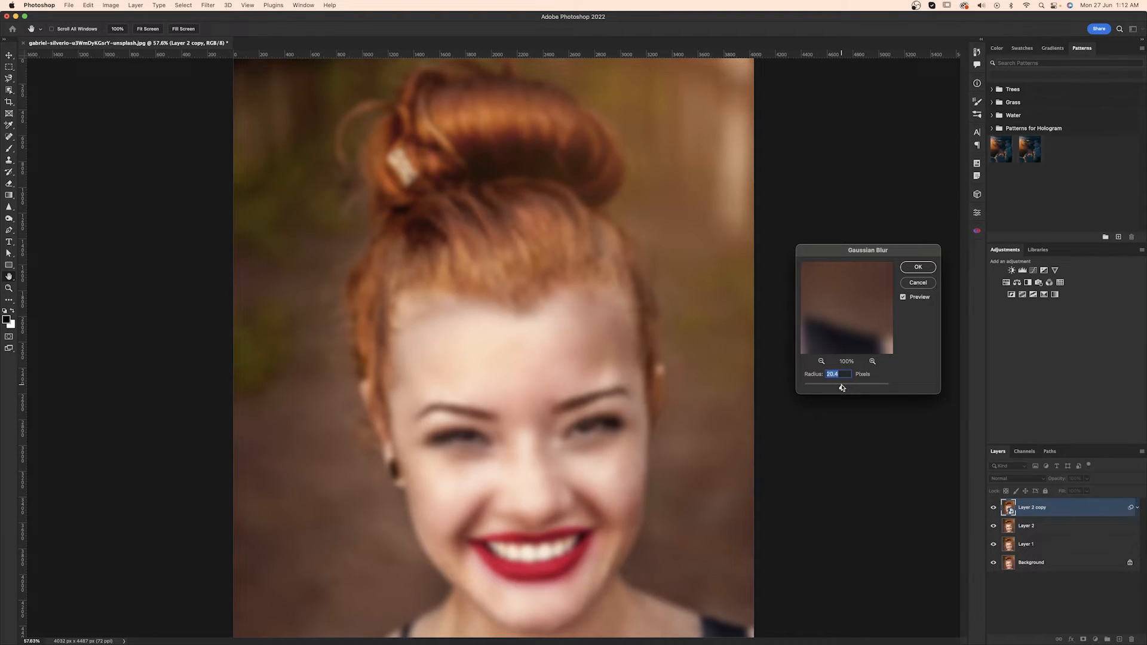
{"action": "left_click", "coordinate": [918, 267]}
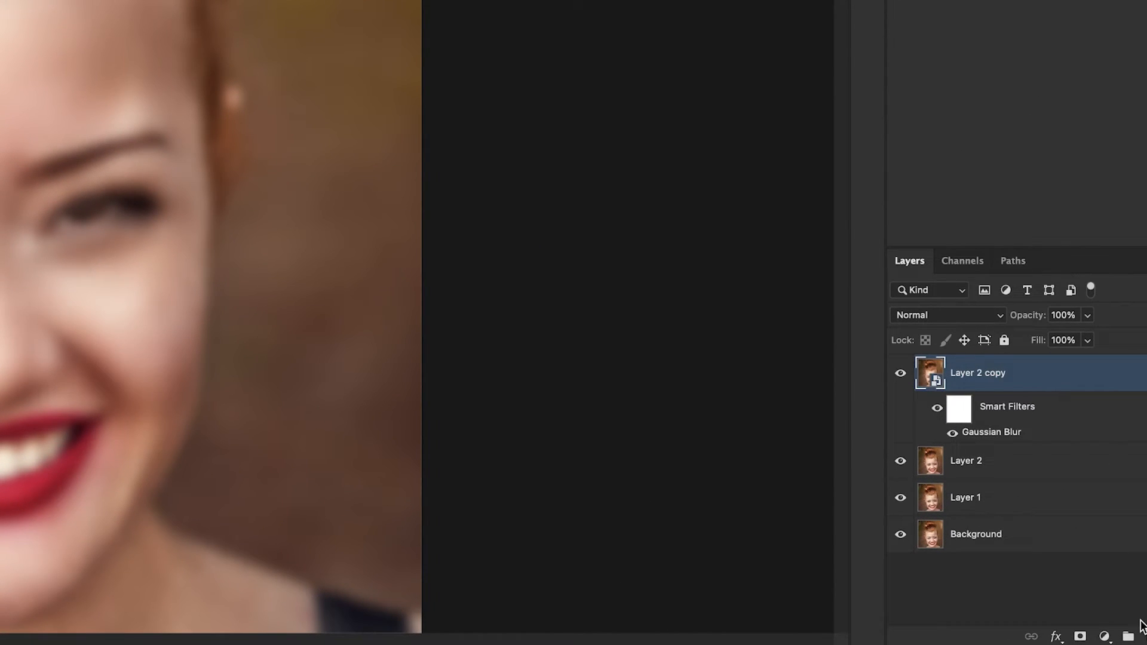
Step: Add a black layer mask to the blurred copy and paint white over the facial skin with the Brush at 41% opacity
{"action": "left_click", "coordinate": [1079, 635], "text": "alt"}
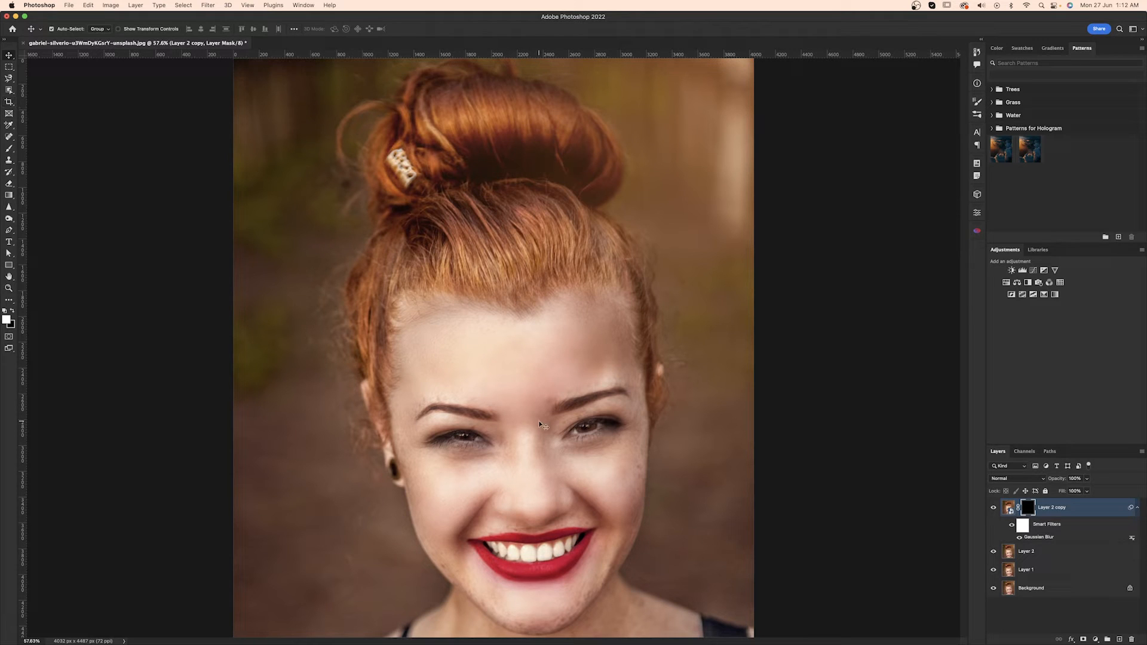
{"action": "key", "text": "b"}
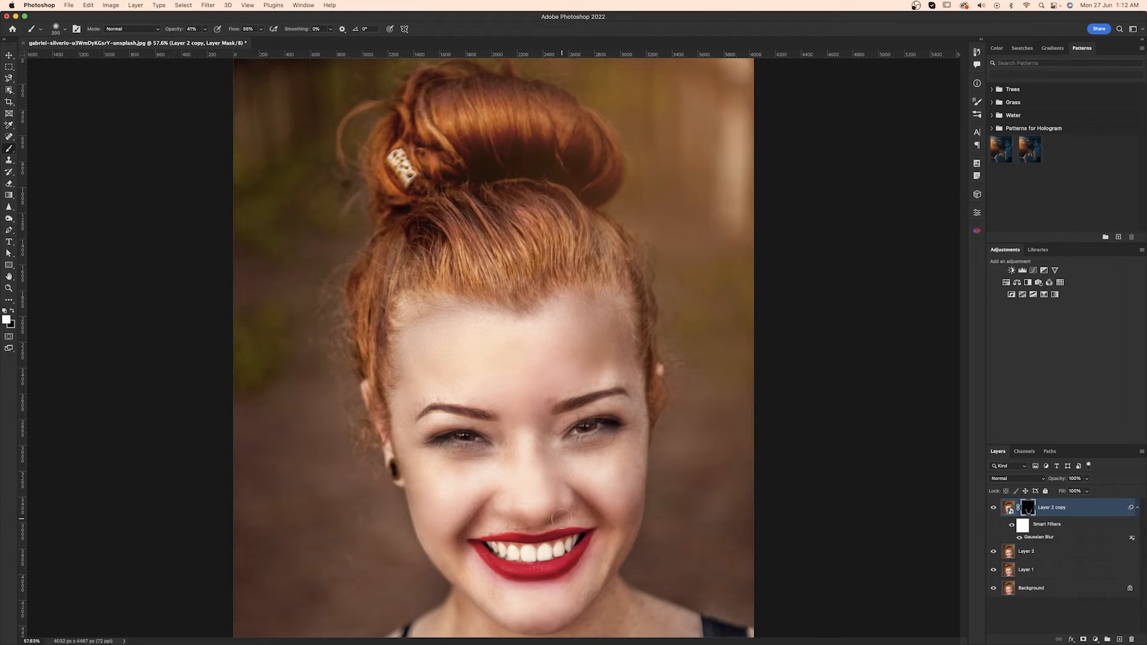
{"action": "key", "text": "bracketleft"}
{"action": "key", "text": "bracketleft"}
{"action": "key", "text": "bracketleft"}
{"action": "key", "text": "bracketleft"}
{"action": "key", "text": "bracketleft"}
{"action": "key", "text": "]"}
Step: Retouch remaining skin marks around the brows and forehead with the Spot Healing Brush, working on Layer 2 with all layers sampled
{"action": "scroll", "coordinate": [557, 401], "scroll_direction": "up", "scroll_amount": 2}
{"action": "scroll", "coordinate": [557, 399], "scroll_direction": "up", "scroll_amount": 3}
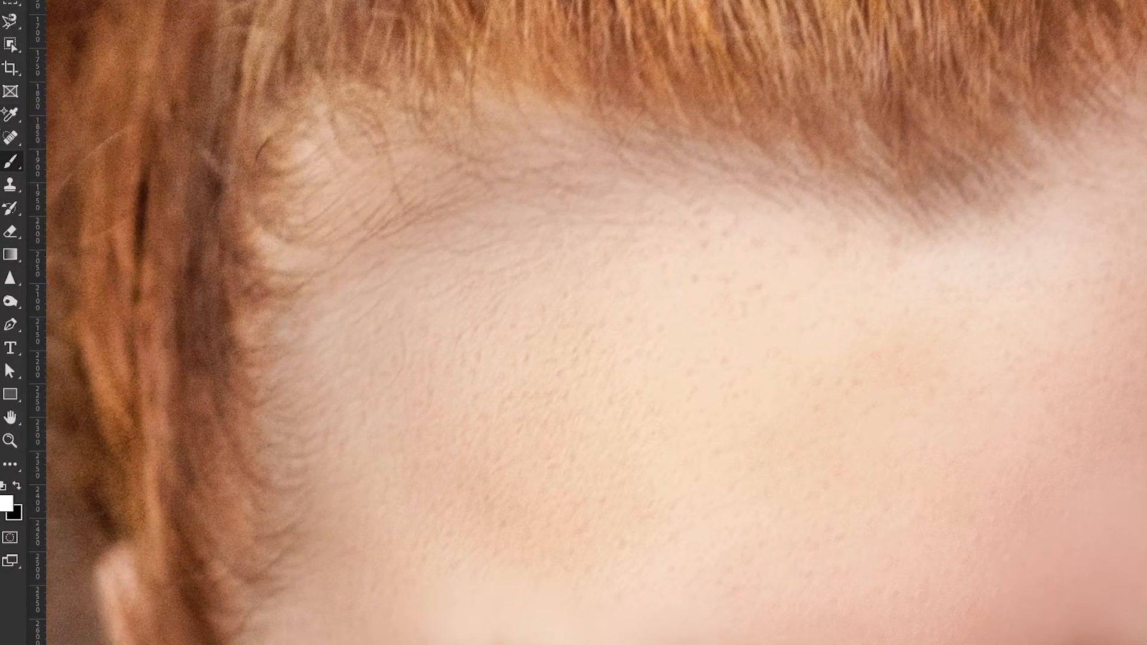
{"action": "right_click", "coordinate": [10, 138]}
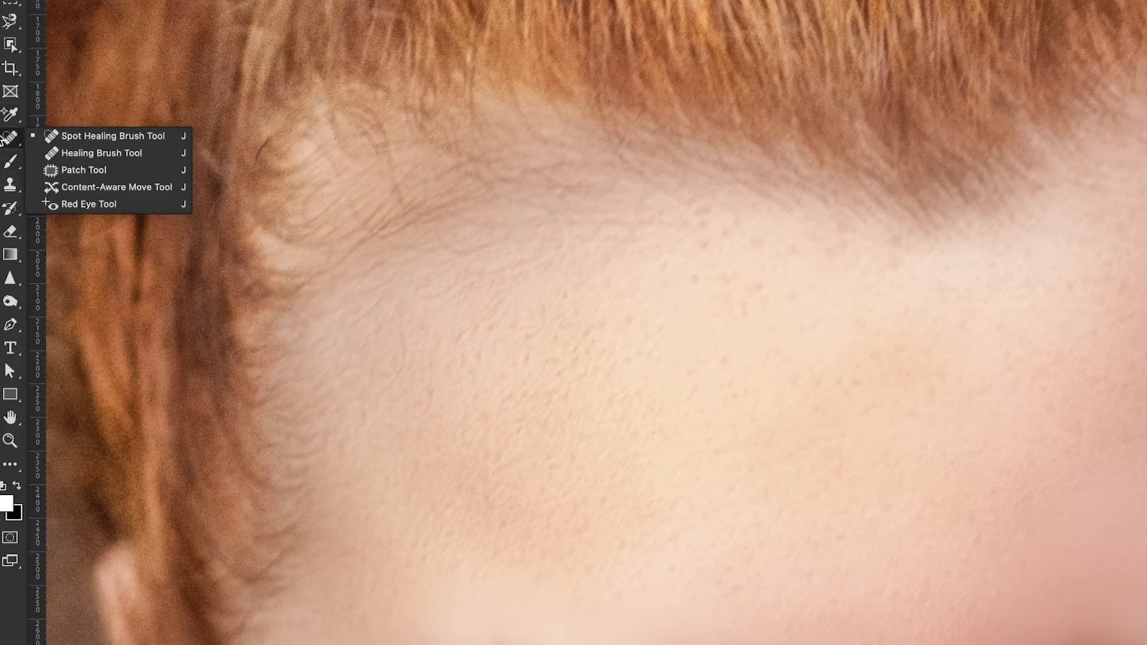
{"action": "left_click", "coordinate": [65, 134]}
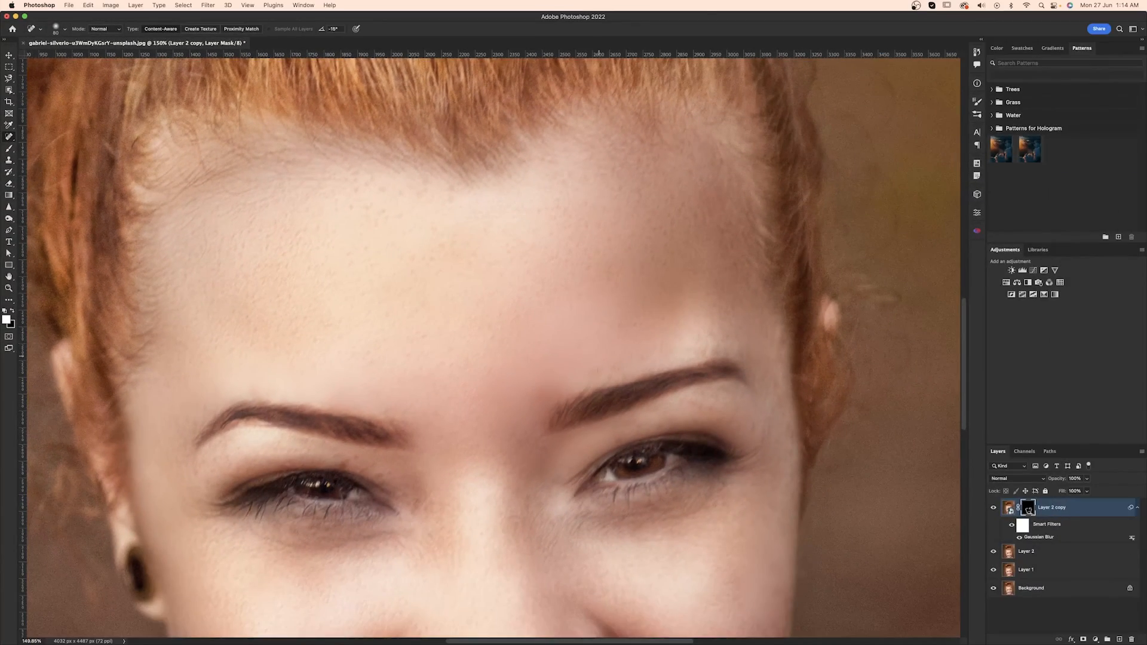
{"action": "left_click_drag", "start_coordinate": [523, 417], "coordinate": [571, 364]}
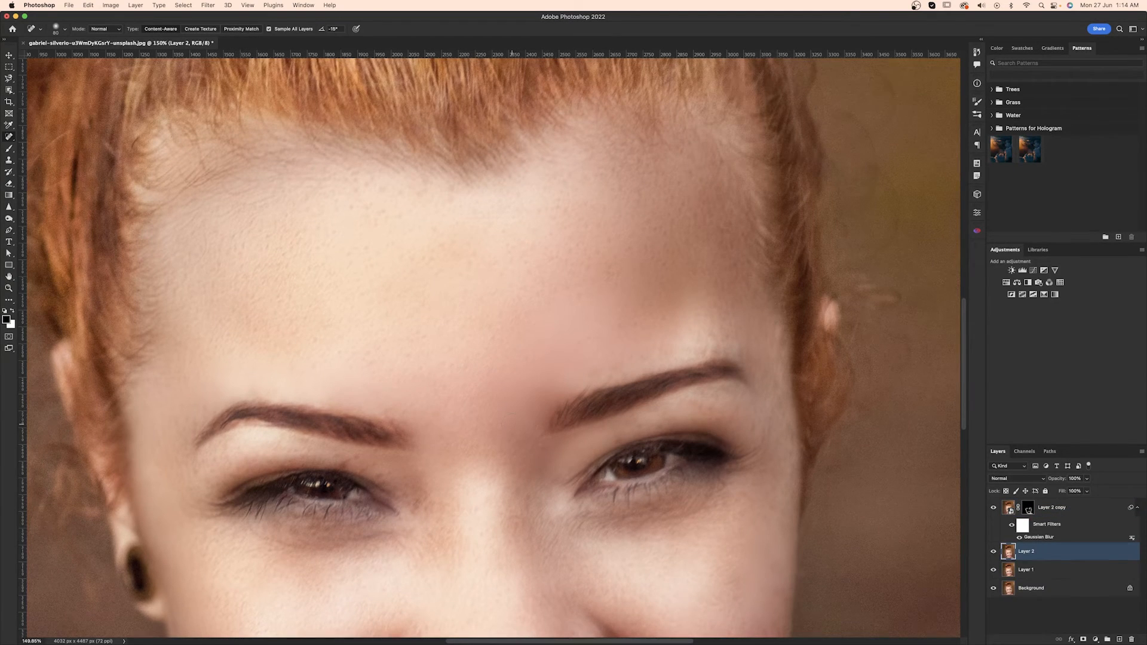
{"action": "scroll", "coordinate": [512, 424], "scroll_direction": "down", "scroll_amount": 5}
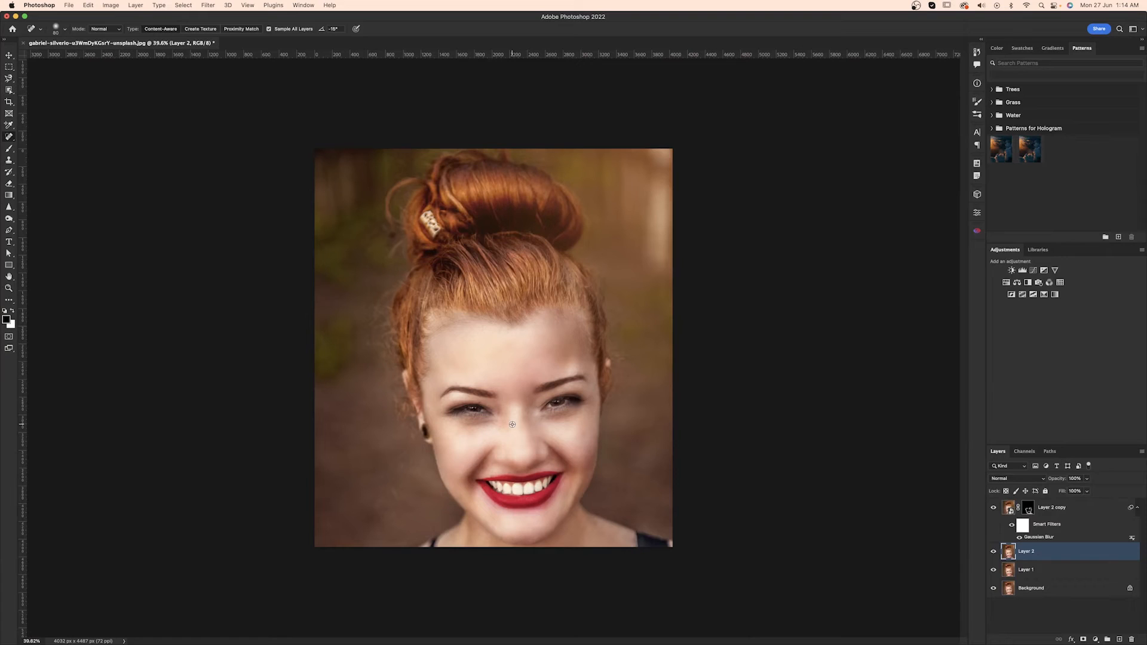
Step: Duplicate the retouched Layer 2 and convert this second copy to a smart object
{"action": "key", "text": "v"}
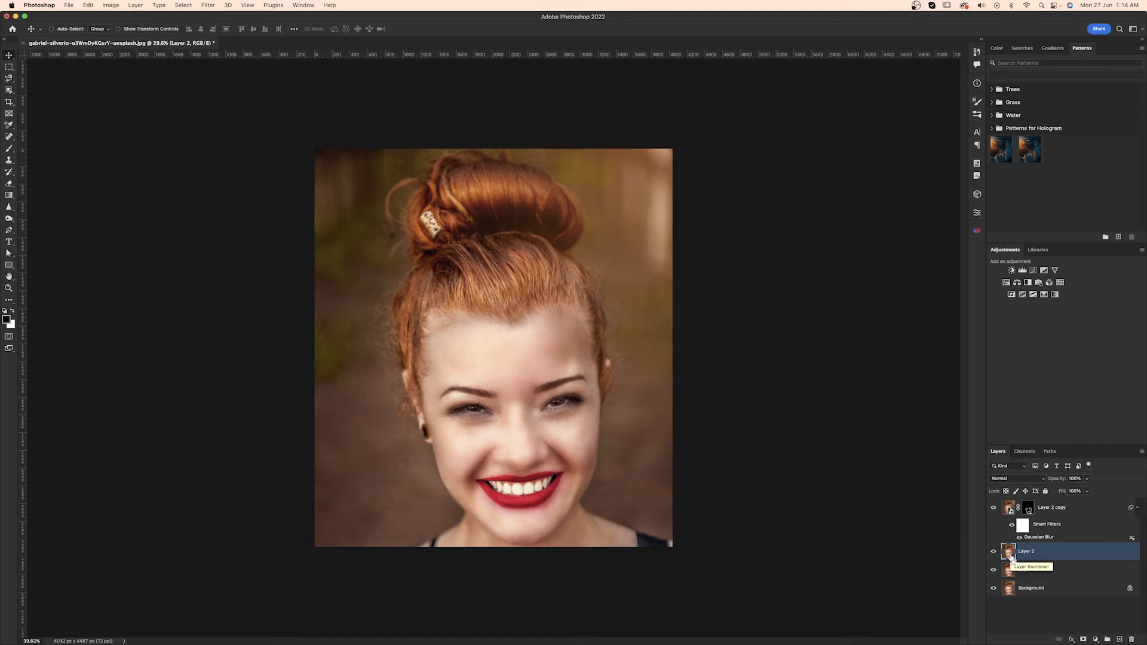
{"action": "key", "text": "super+j"}
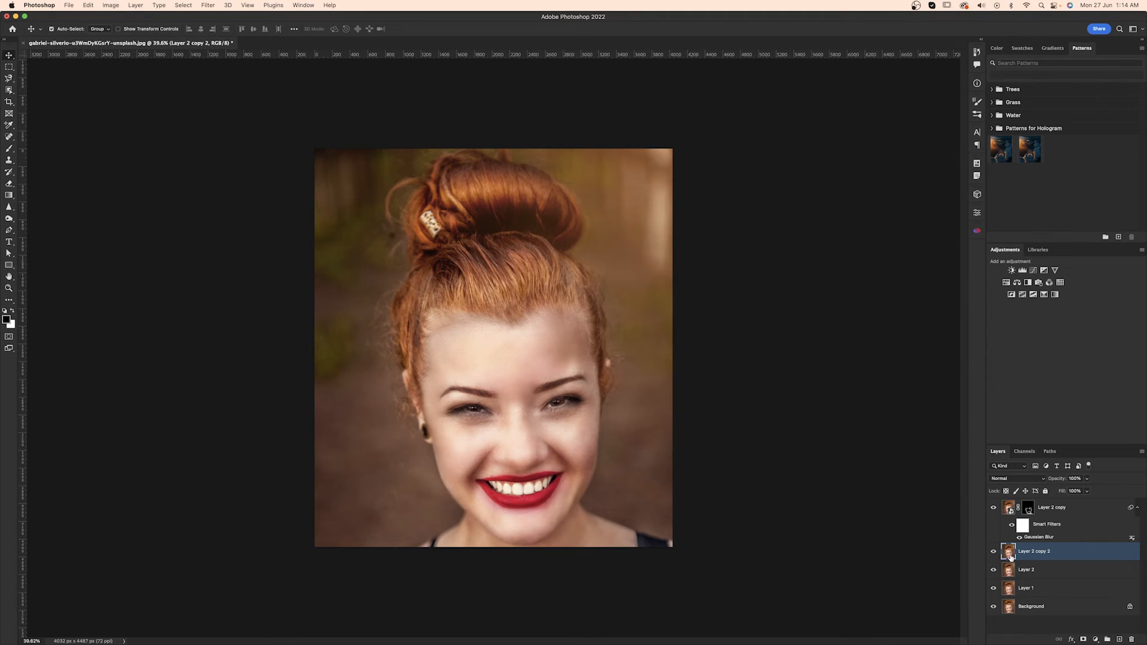
{"action": "right_click", "coordinate": [1066, 554]}
{"action": "left_click", "coordinate": [975, 335]}
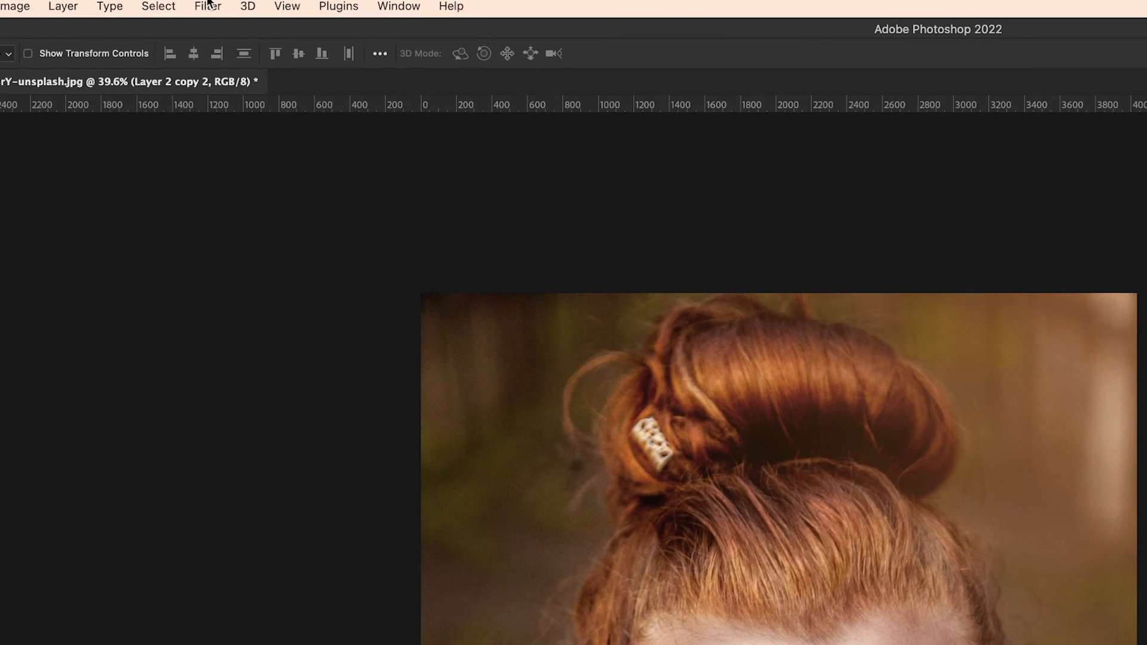
Step: Apply a High Pass filter with a 28.1 pixel radius to the second Layer 2 copy
{"action": "left_click", "coordinate": [208, 5]}
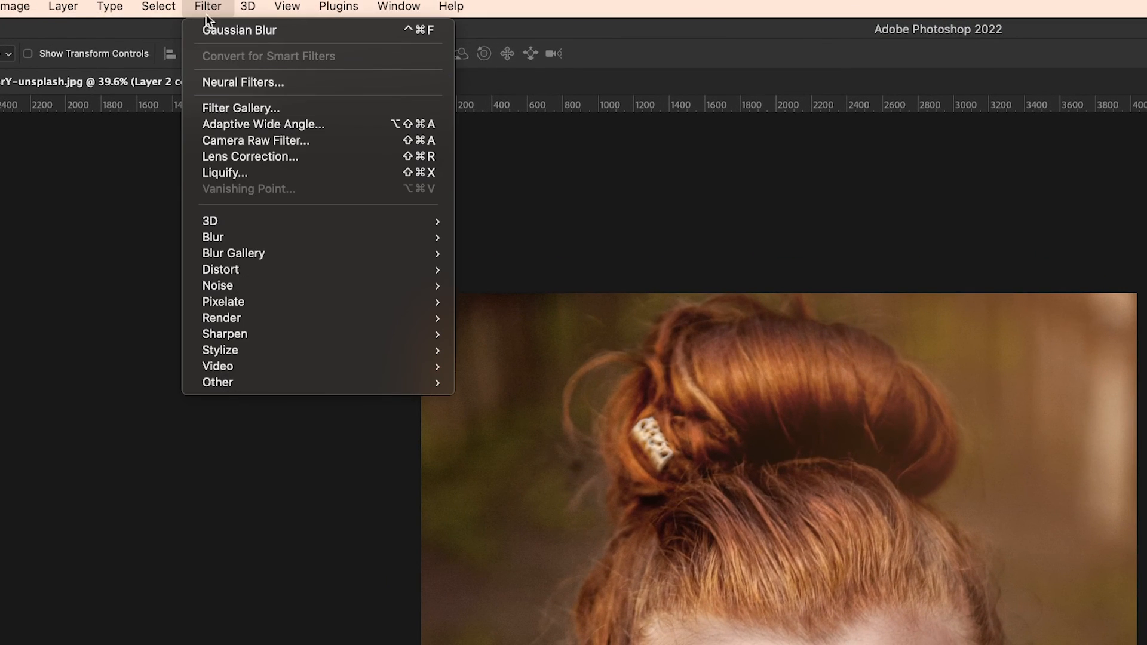
{"action": "mouse_move", "coordinate": [356, 384]}
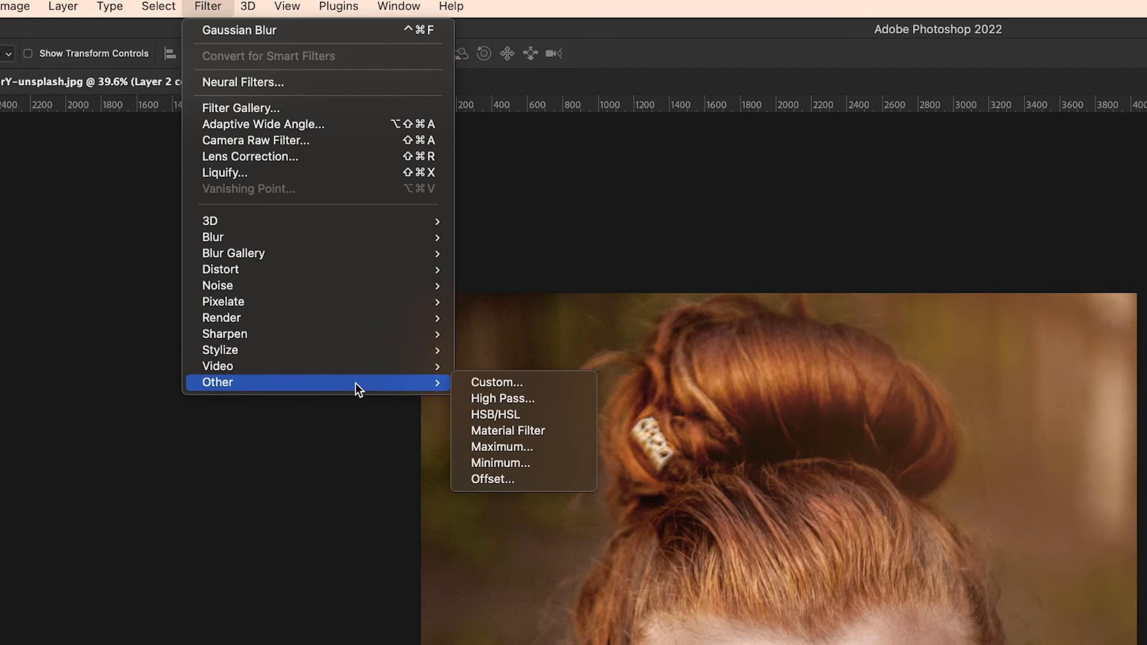
{"action": "left_click", "coordinate": [505, 397]}
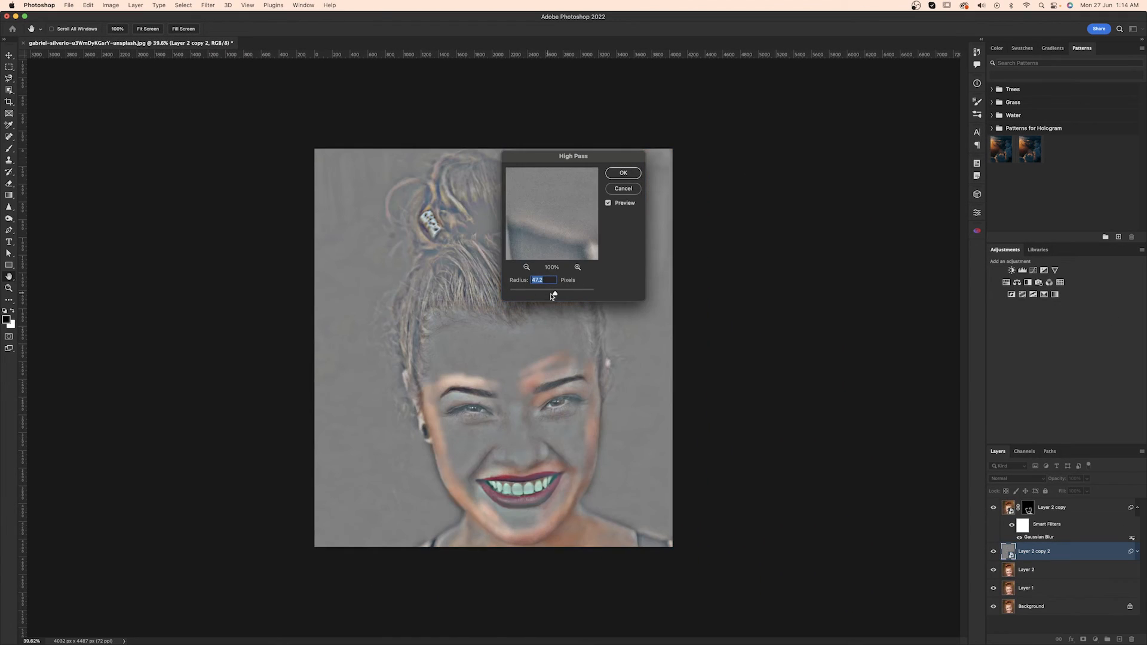
{"action": "left_click_drag", "start_coordinate": [552, 296], "coordinate": [547, 296]}
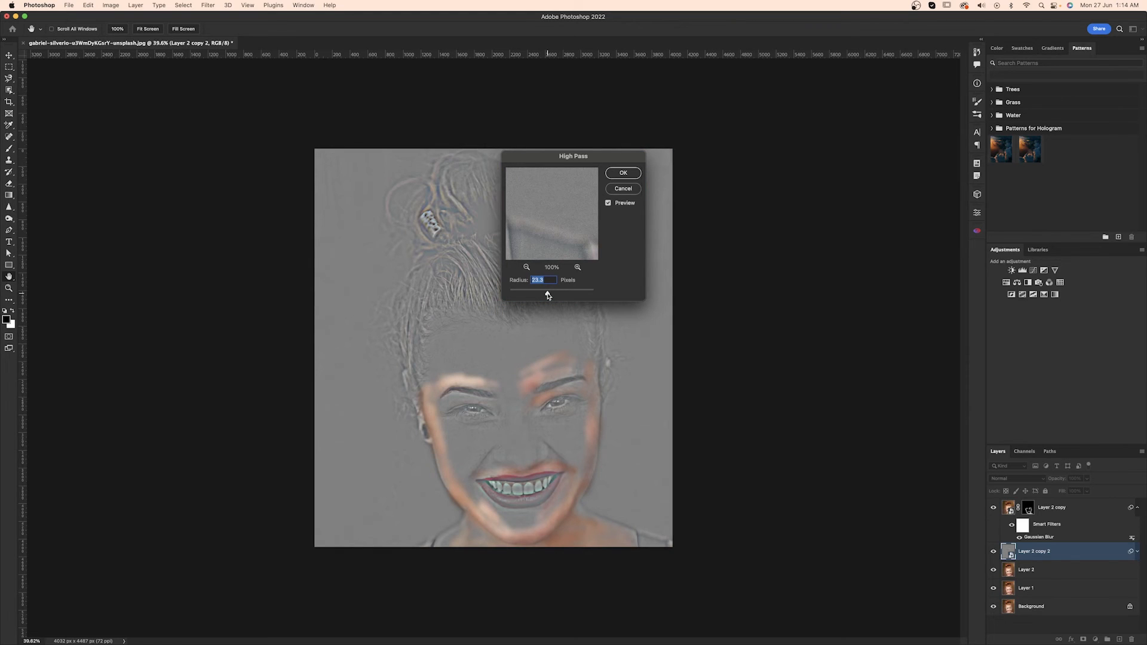
{"action": "left_click_drag", "start_coordinate": [548, 295], "coordinate": [548, 295]}
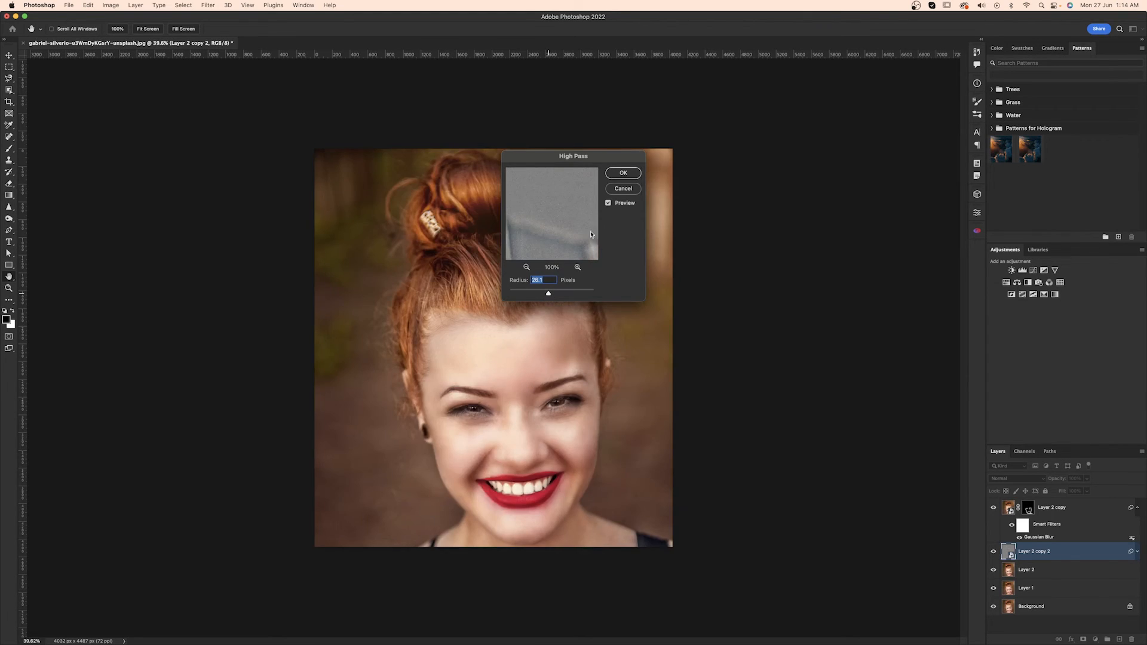
{"action": "left_click", "coordinate": [623, 172]}
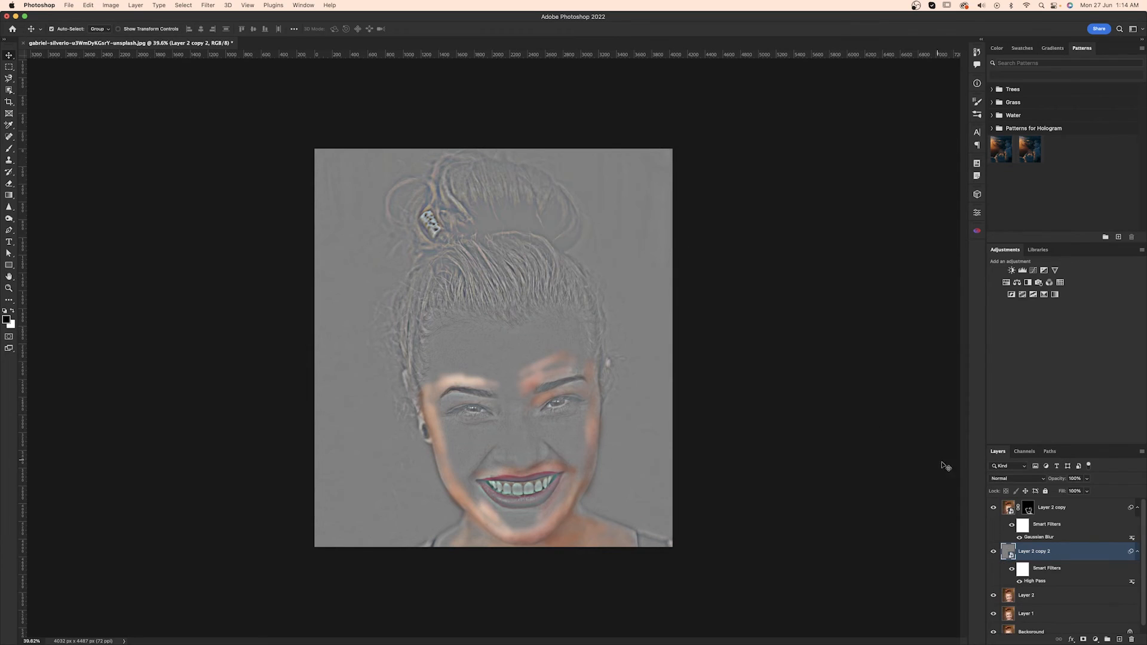
Step: Set the High Pass layer's blend mode to Soft Light and compare the retouched portrait with the original Background layer alone
{"action": "left_click", "coordinate": [1009, 478]}
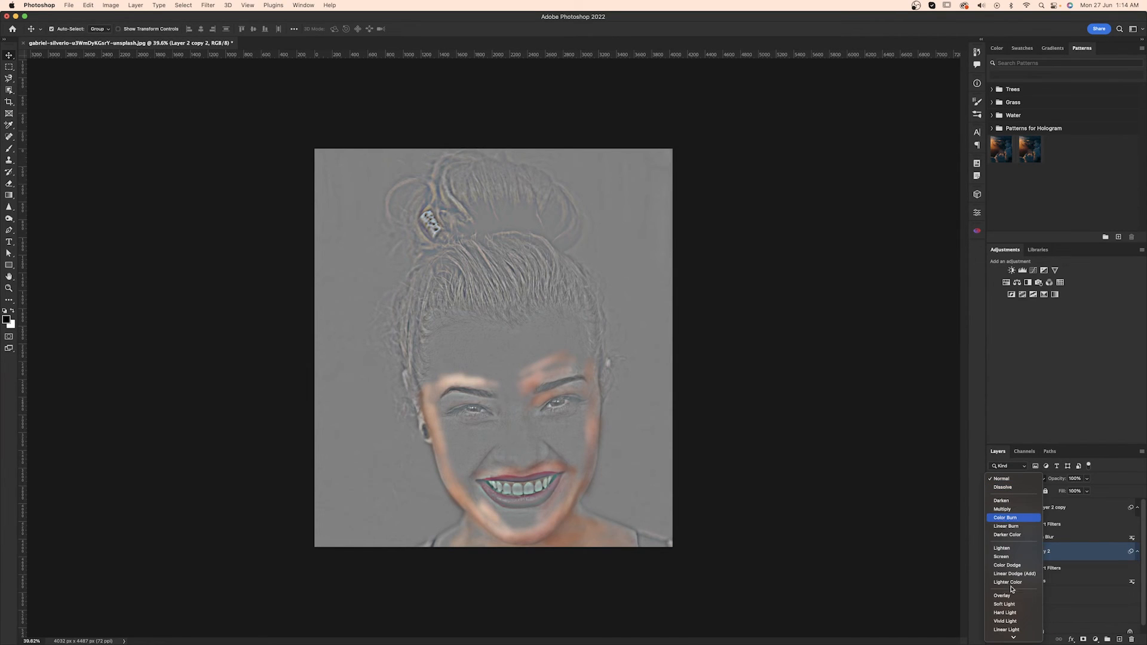
{"action": "left_click", "coordinate": [1003, 605]}
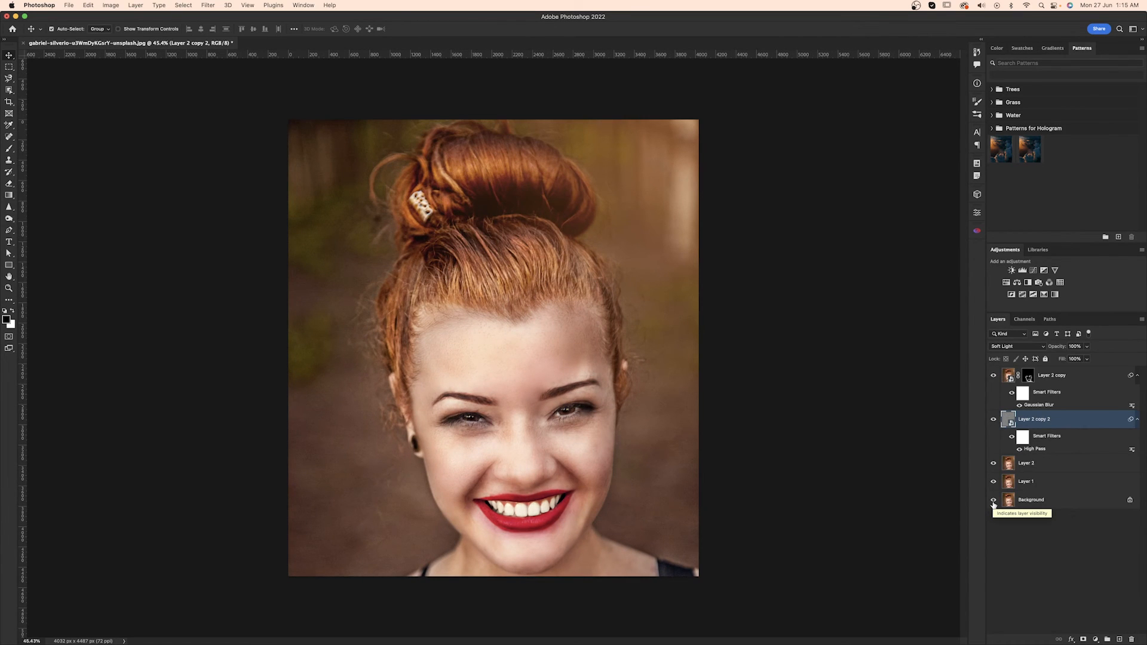
{"action": "left_click", "coordinate": [993, 500], "text": "alt"}
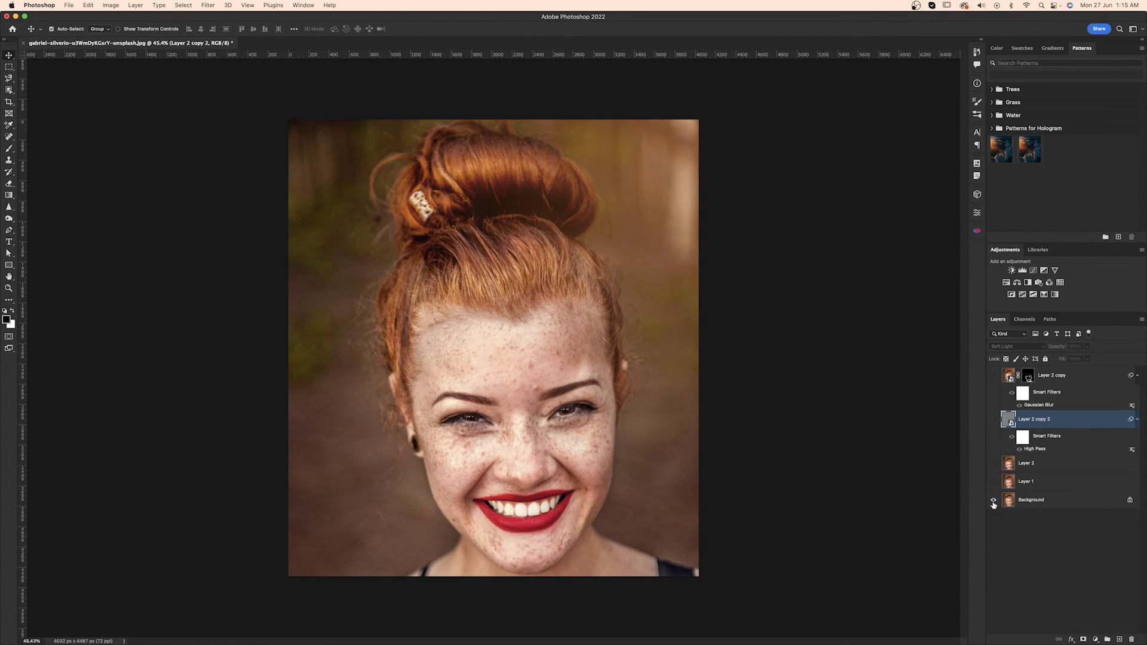
{"action": "left_click", "coordinate": [993, 500], "text": "alt"}
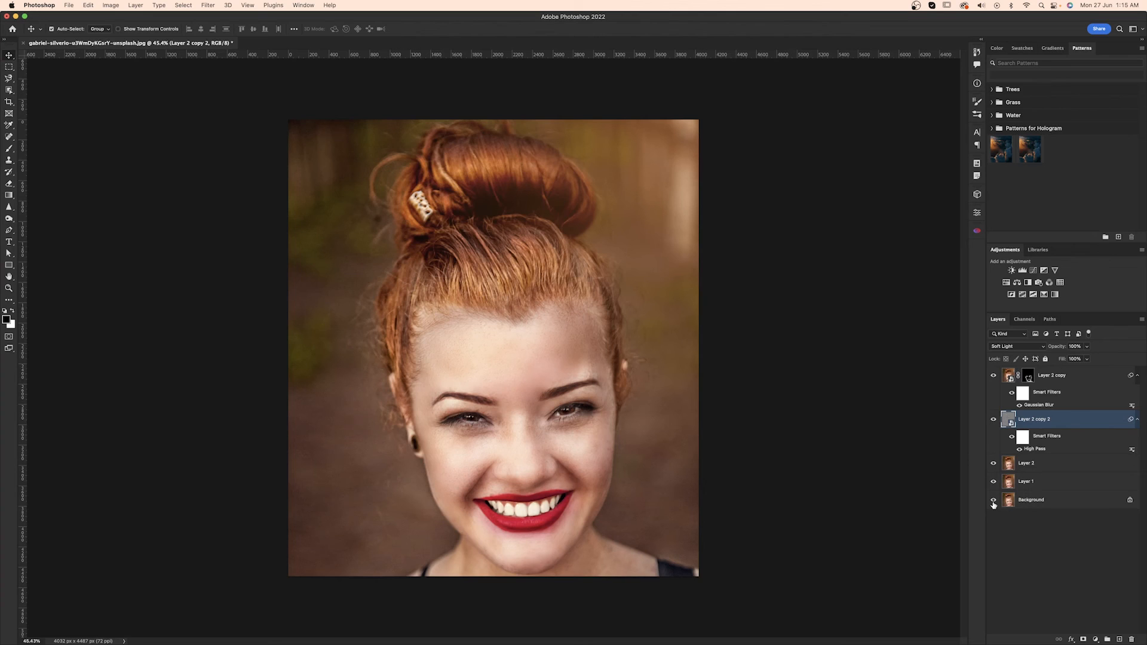